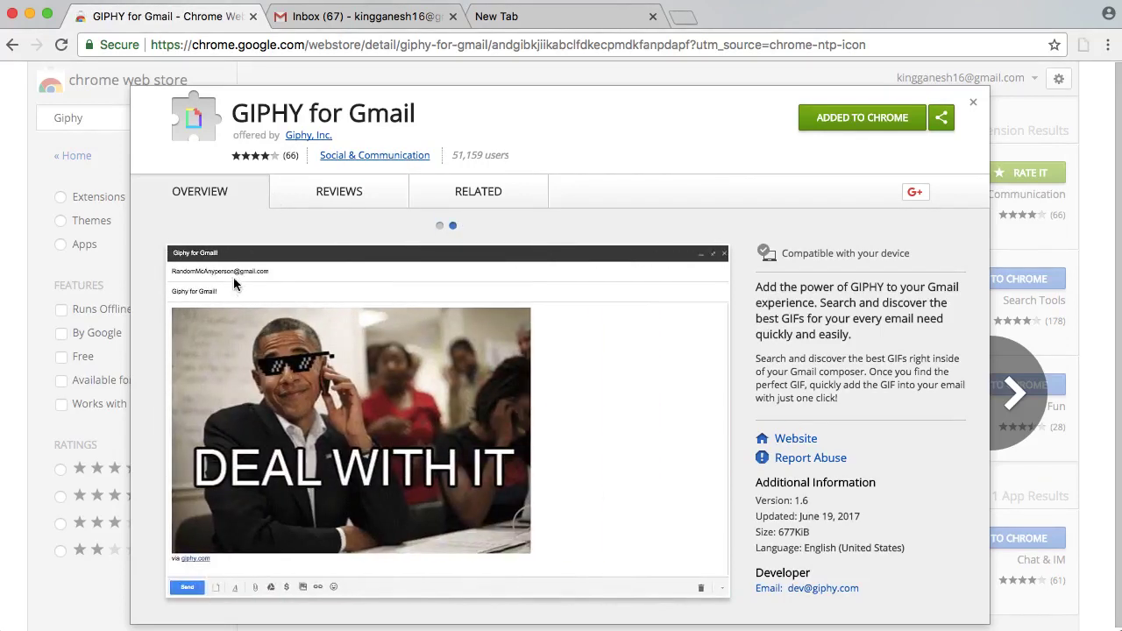
Switch to the Gmail inbox tab that holds the new message draft.
left_click(302, 18)
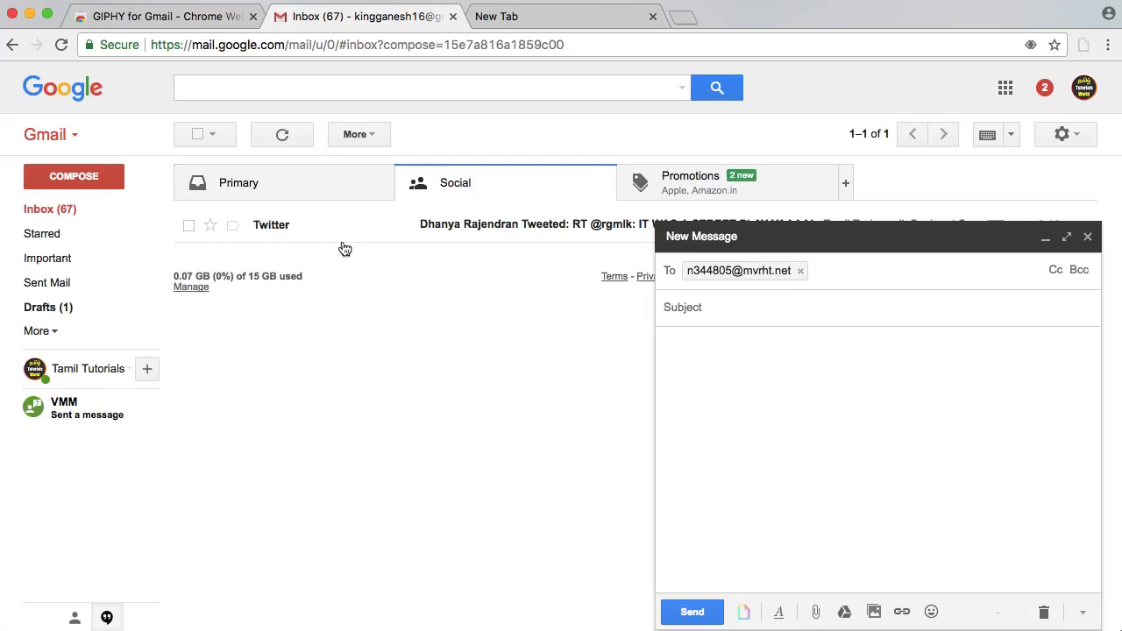
Write the greeting and insert a penguin GIF from a GIPHY search for 'hello'.
left_click(714, 423)
type("hello,")
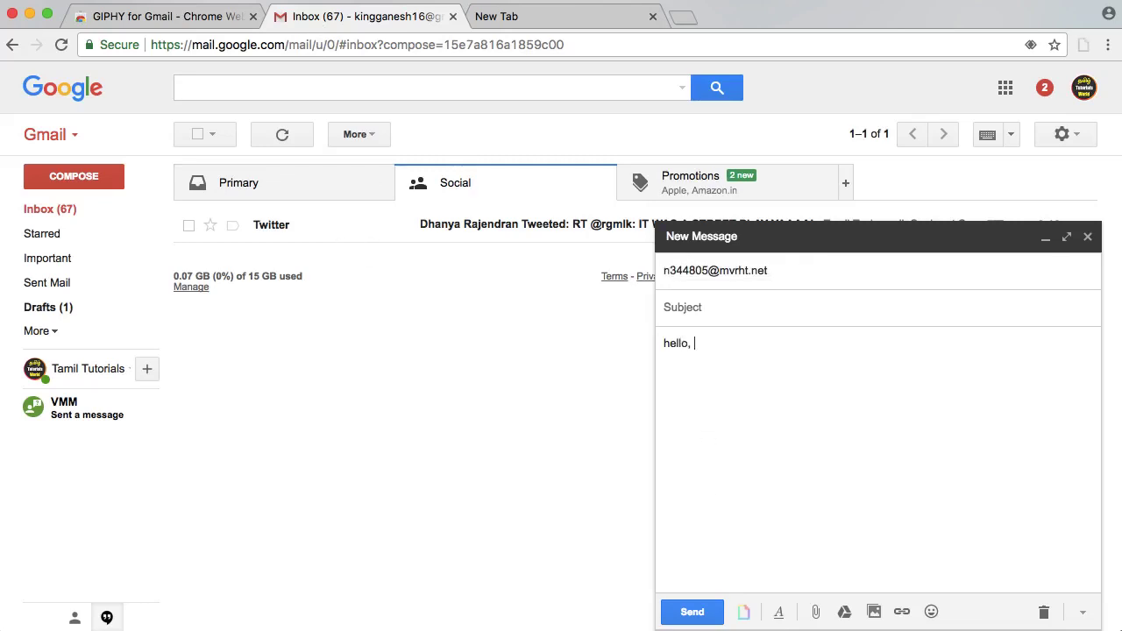
left_click(744, 613)
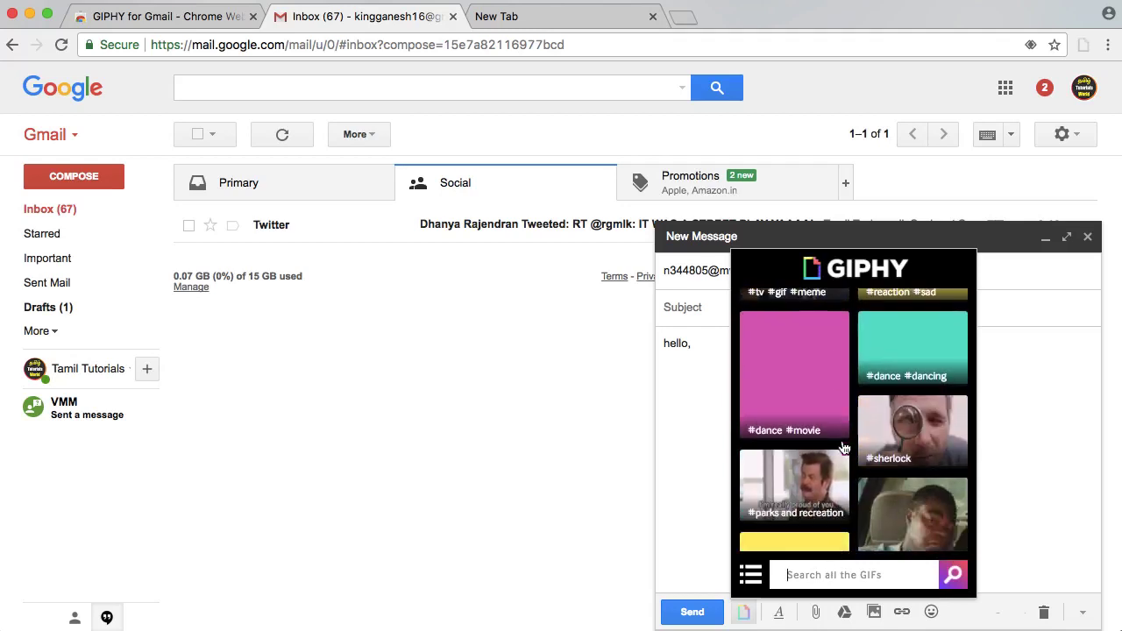
type("hello")
key("Return")
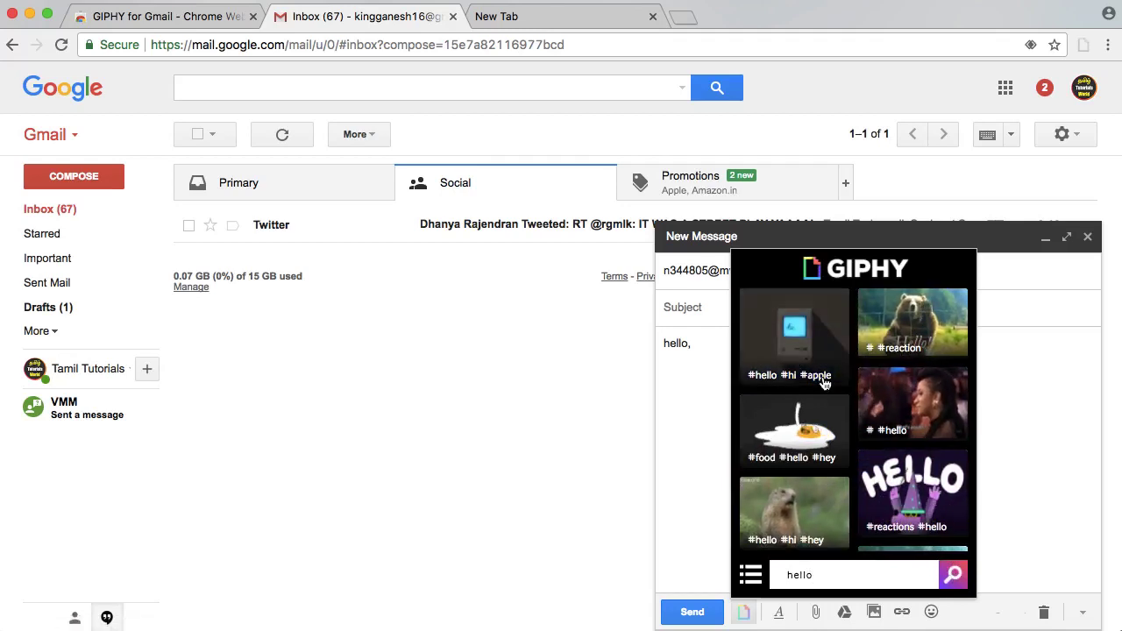
scroll(925, 356, "down", 5)
left_click_drag(920, 349, 706, 420)
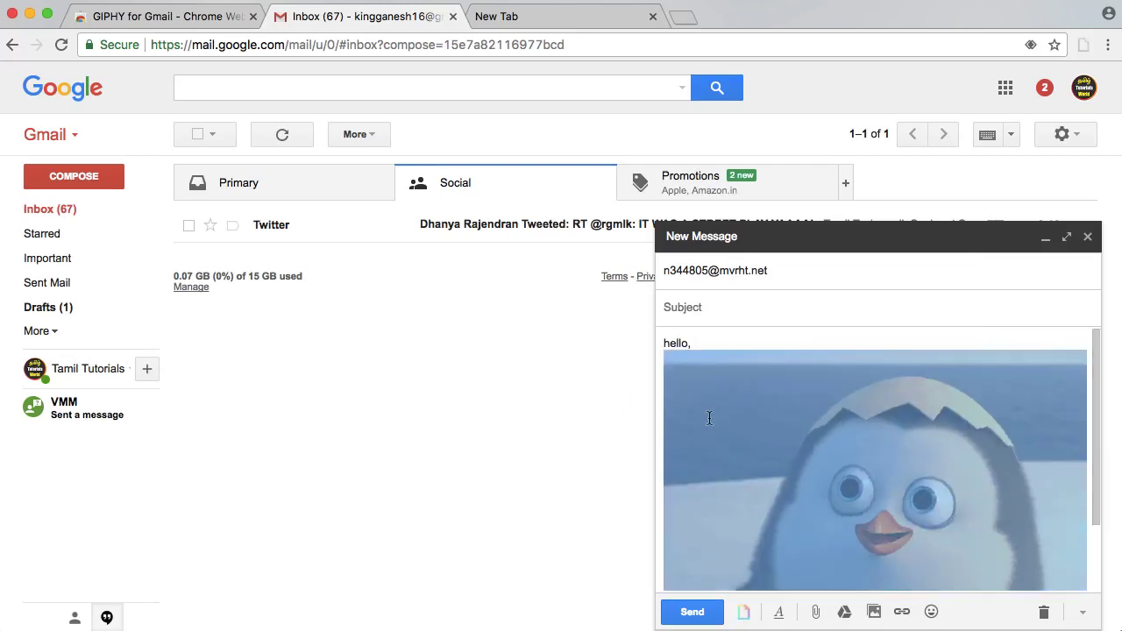
Expand the draft to a full compose window and browse the GIPHY categories list.
left_click(1066, 237)
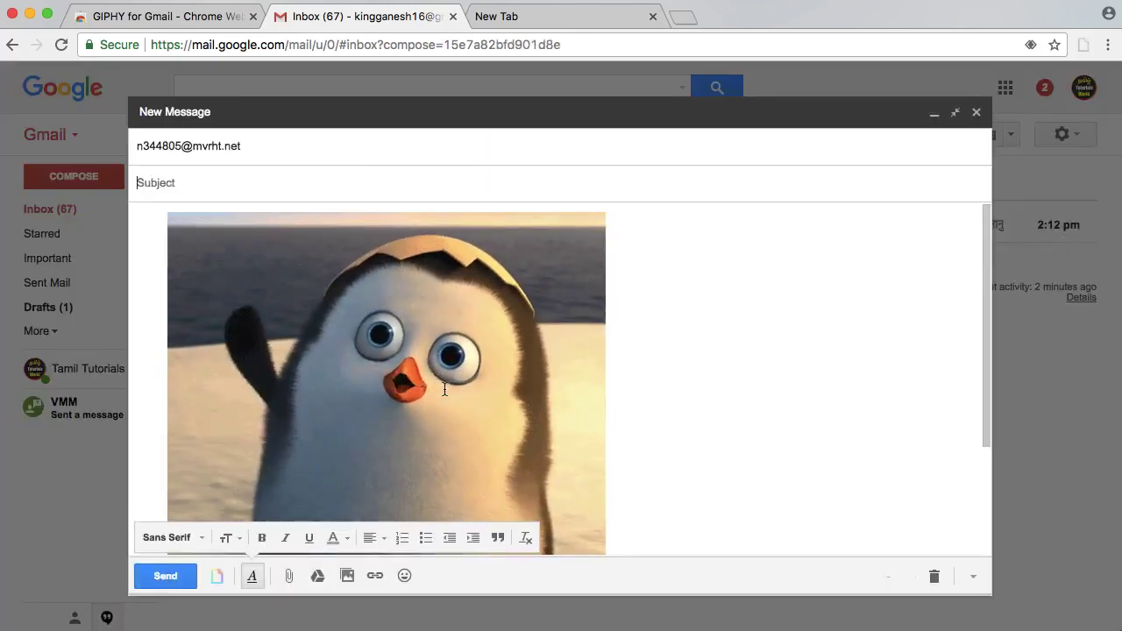
scroll(451, 387, "down", 3)
left_click(217, 575)
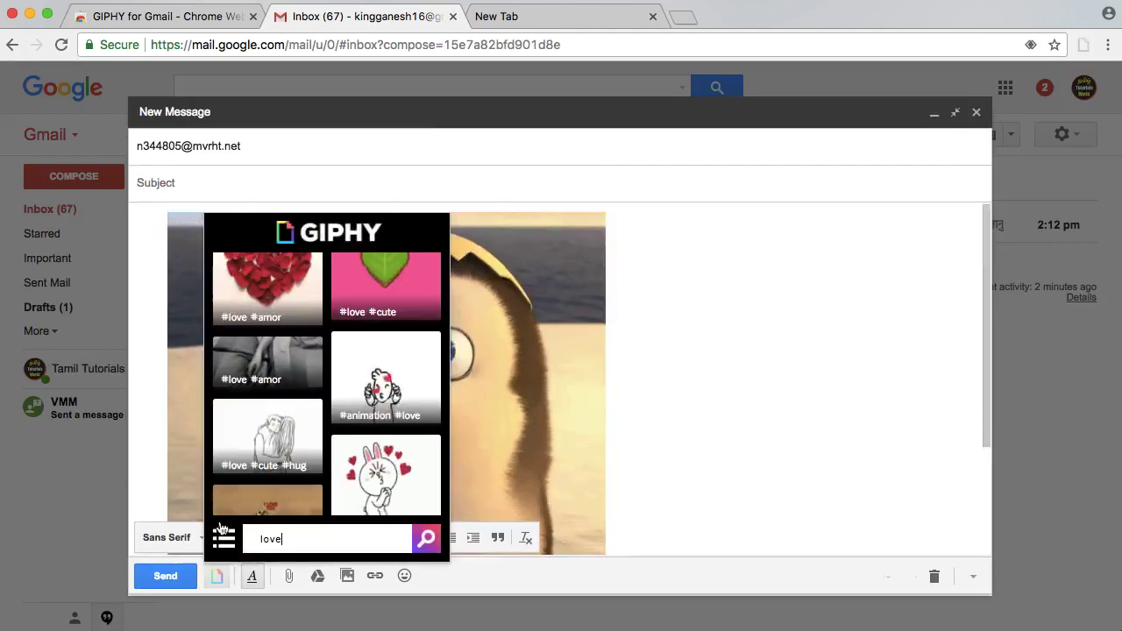
left_click(224, 538)
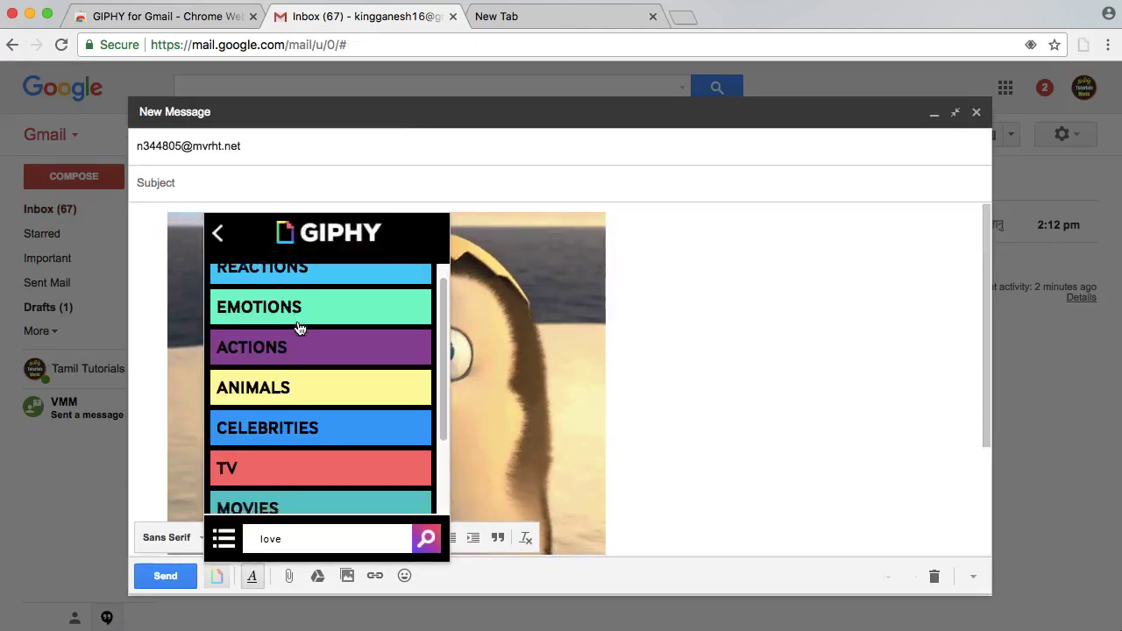
scroll(298, 327, "down", 2)
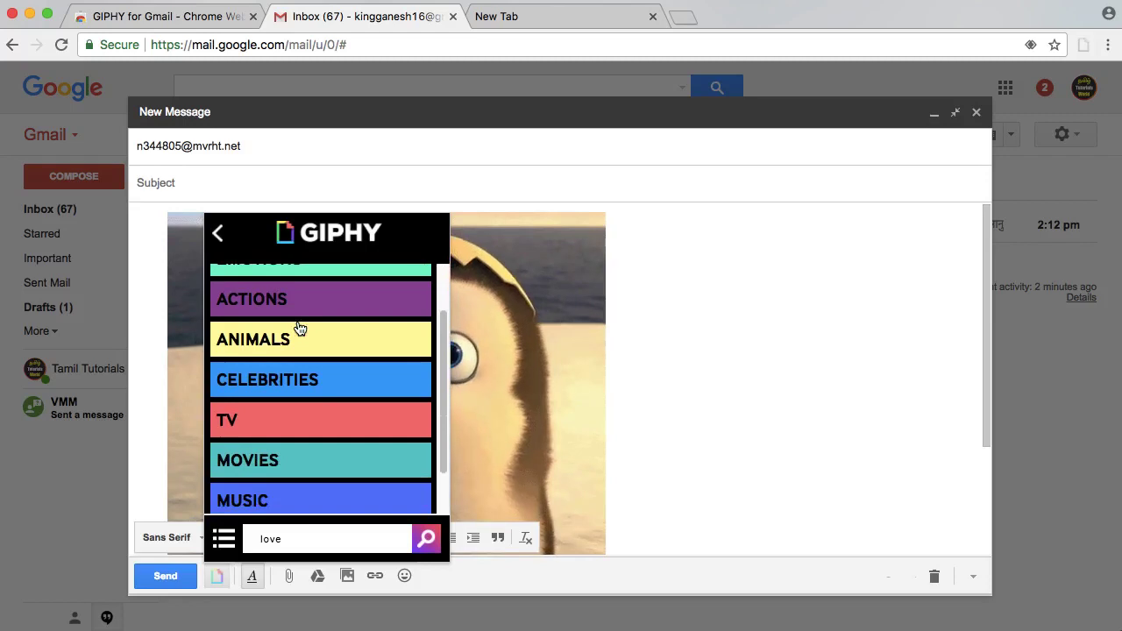
scroll(298, 327, "down", 2)
scroll(298, 327, "up", 3)
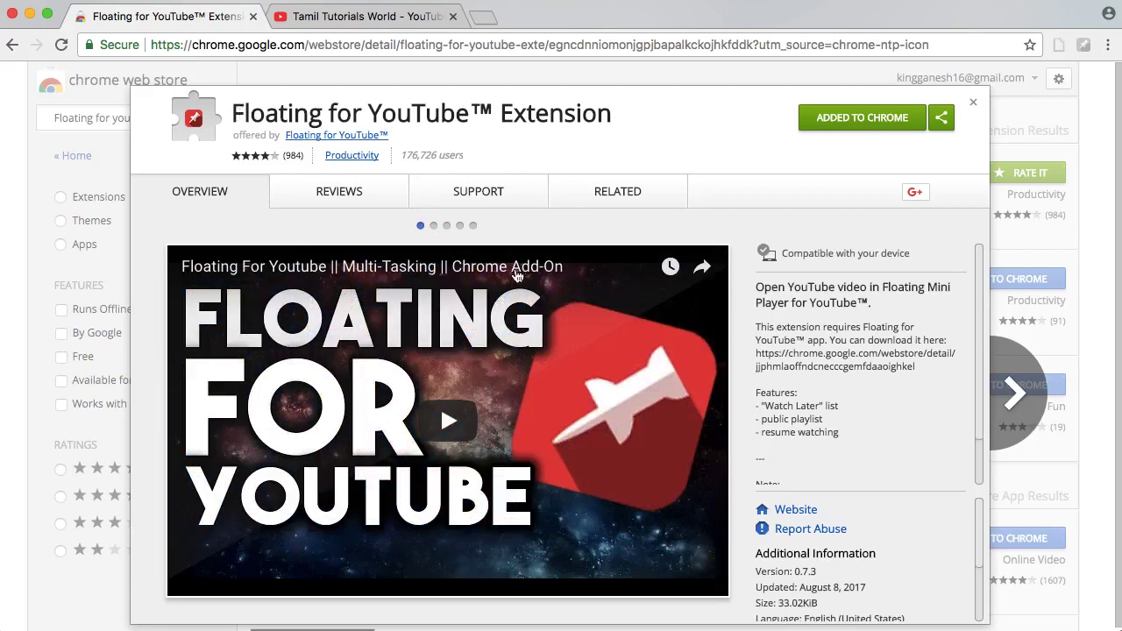
Step through the three Floating for YouTube screenshots, then seek the YouTube video to 1:23.
left_click(434, 225)
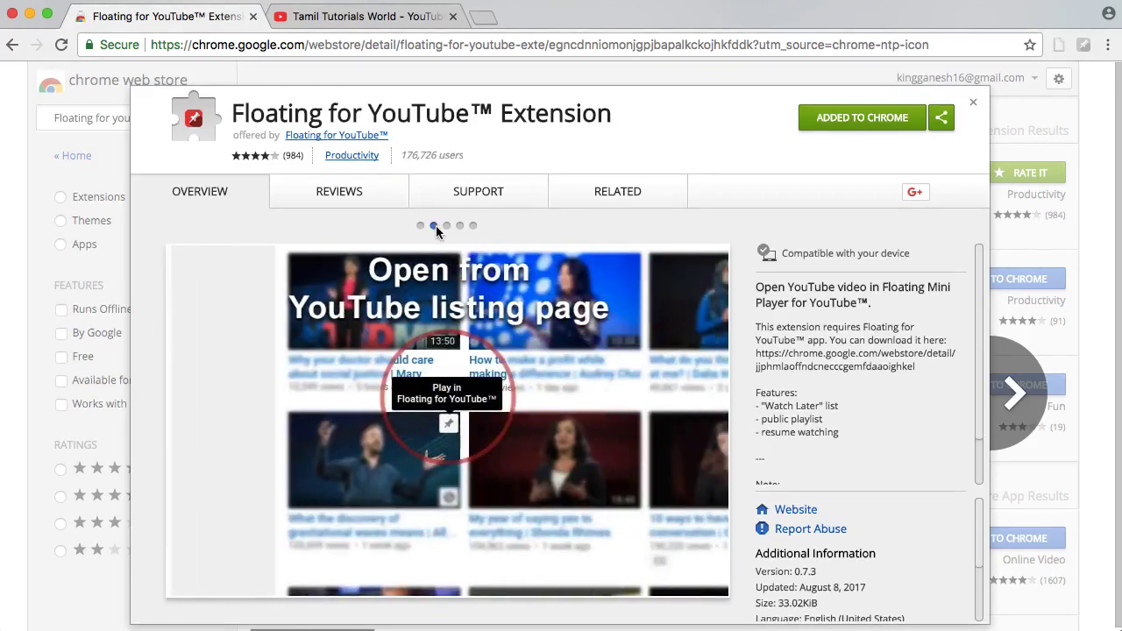
left_click(446, 225)
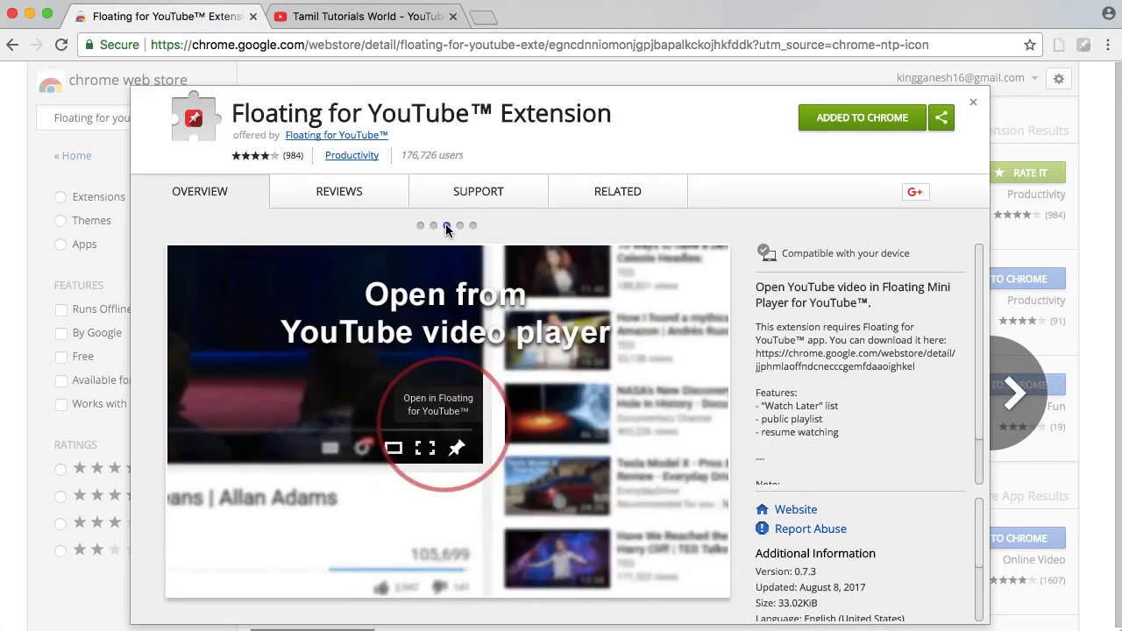
left_click(456, 225)
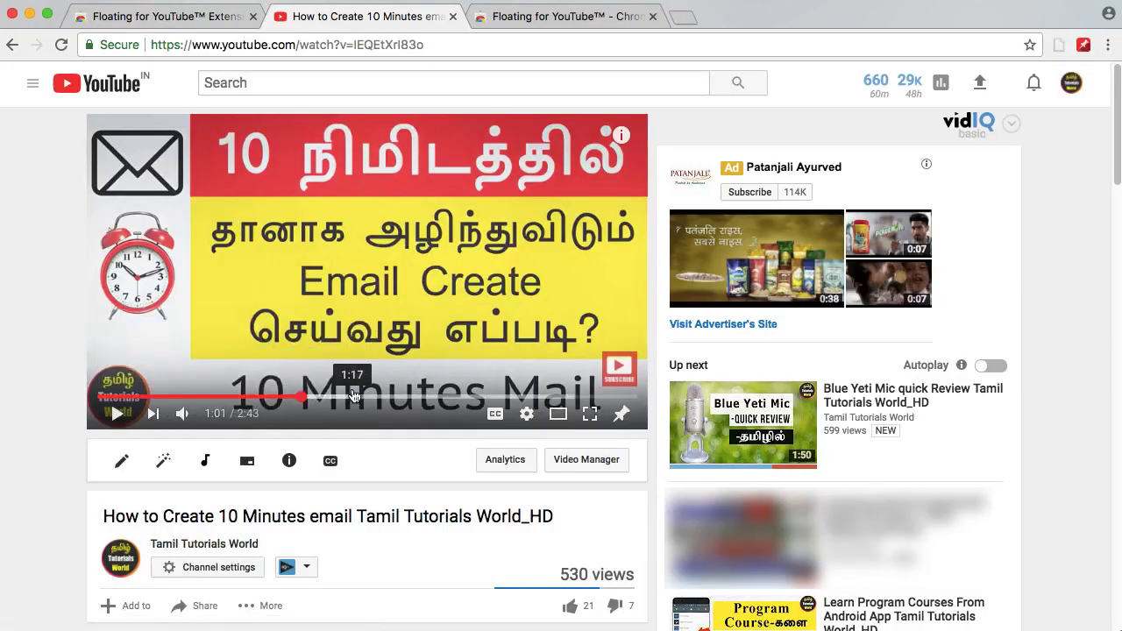
left_click(355, 398)
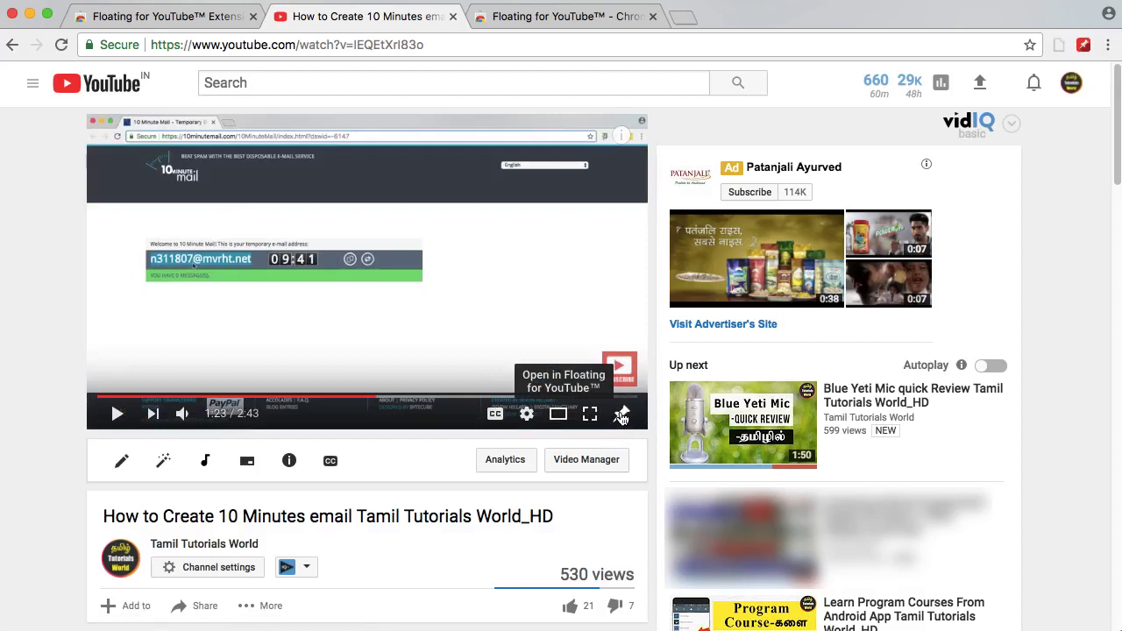
Play the video in a Floating for YouTube mini-player, nudge it right and enlarge it.
left_click(622, 416)
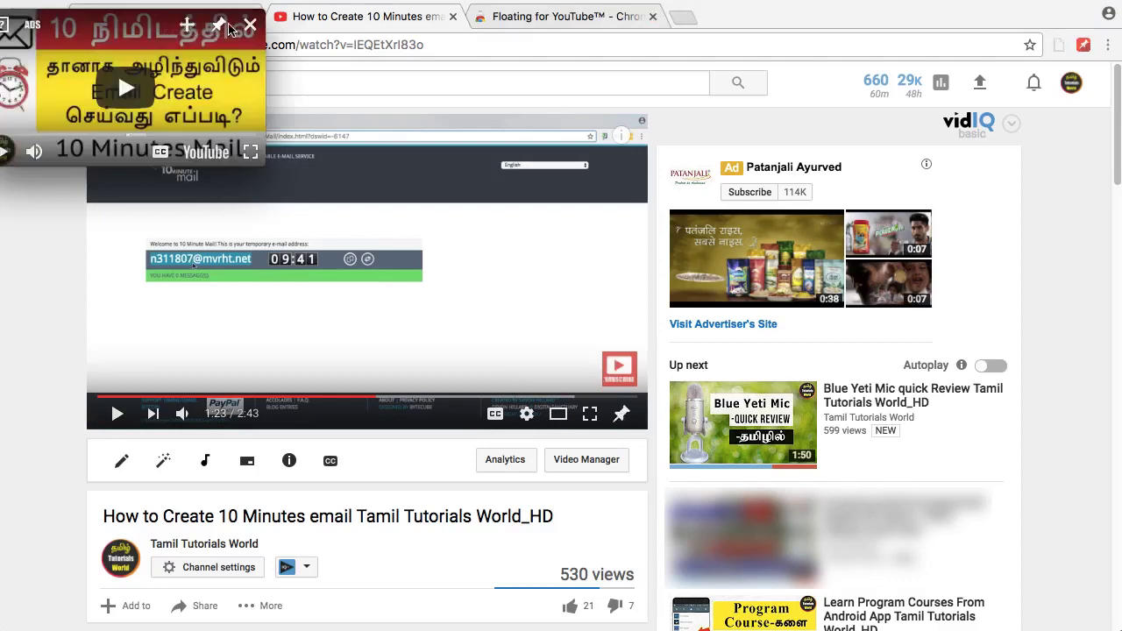
left_click_drag(186, 26, 224, 49)
left_click_drag(323, 210, 446, 265)
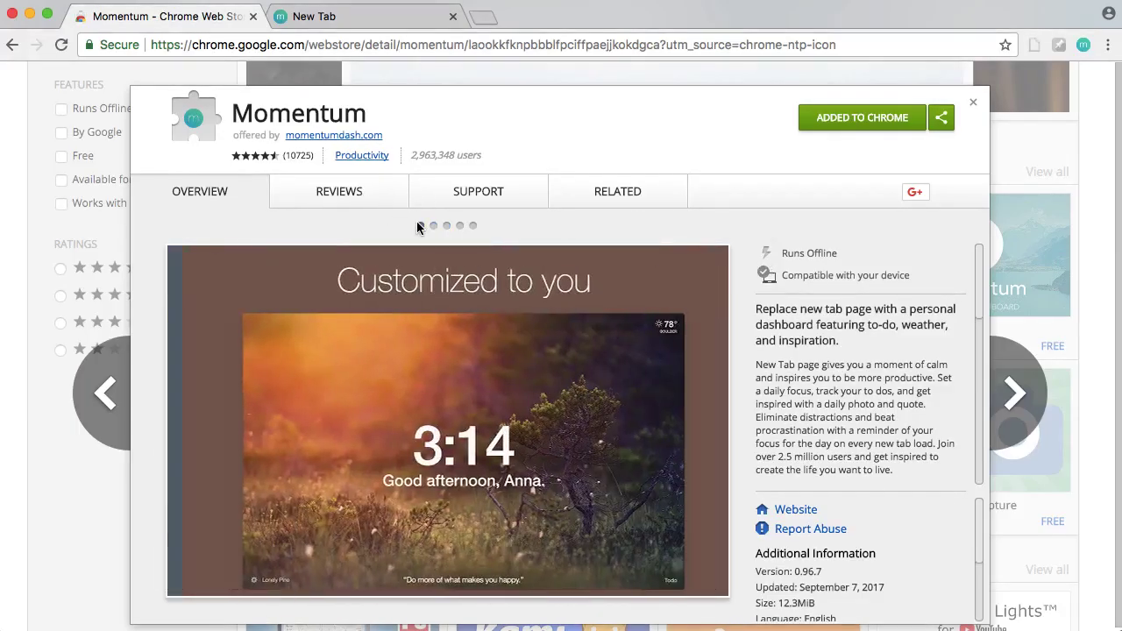
Set up Momentum with the user's name, skip email, and set today's focus to 'interview'.
left_click(417, 223)
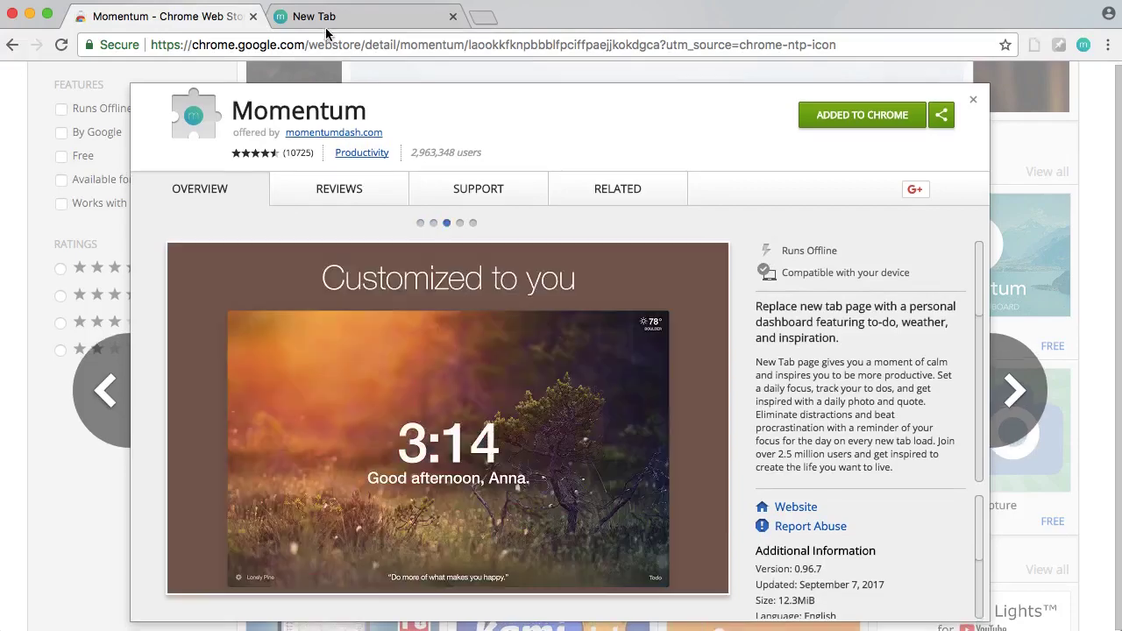
left_click(333, 17)
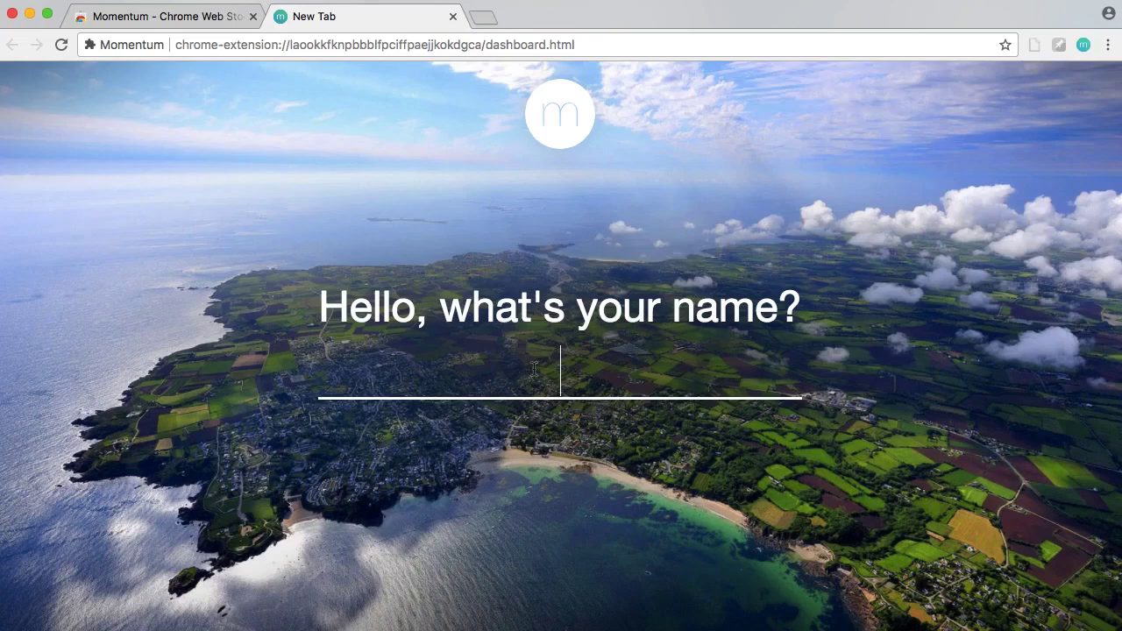
type("GANESH")
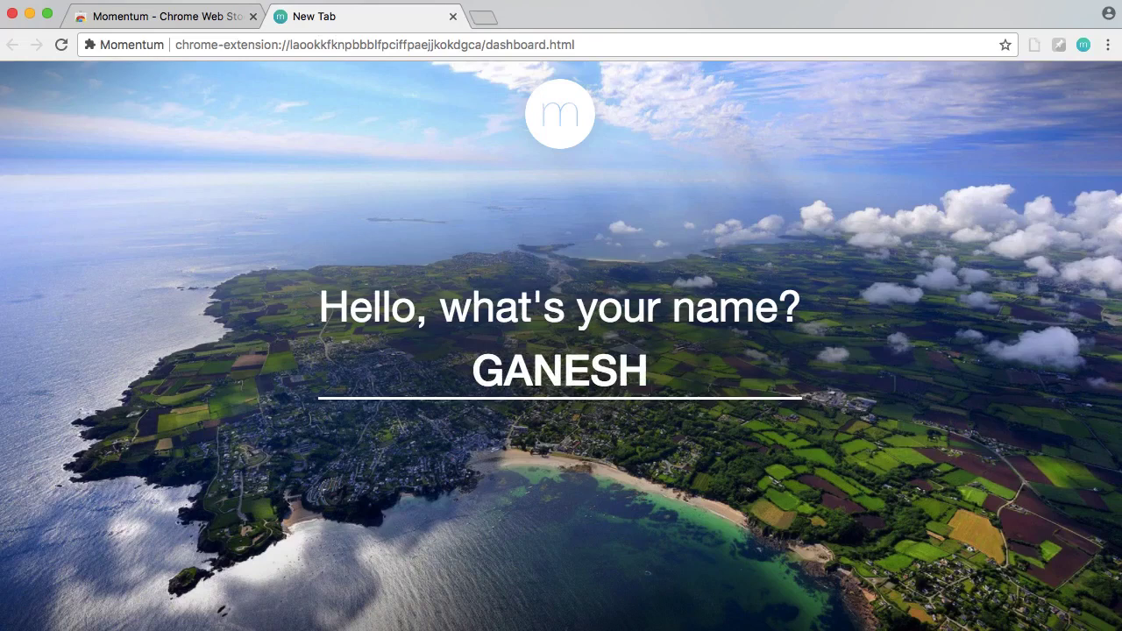
key("Return")
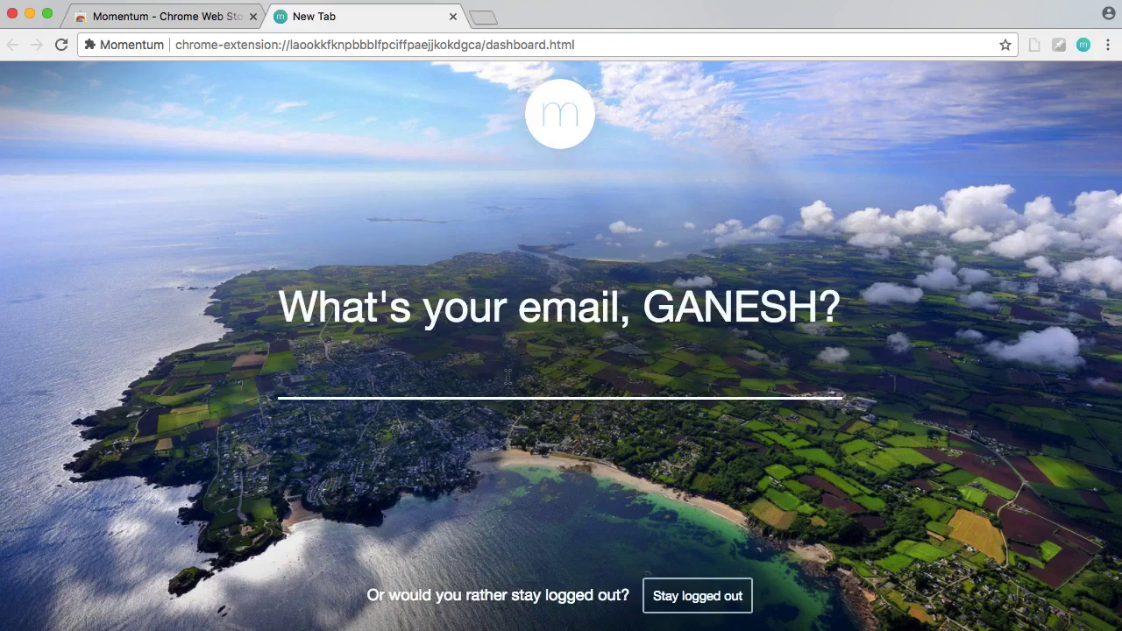
key("Return")
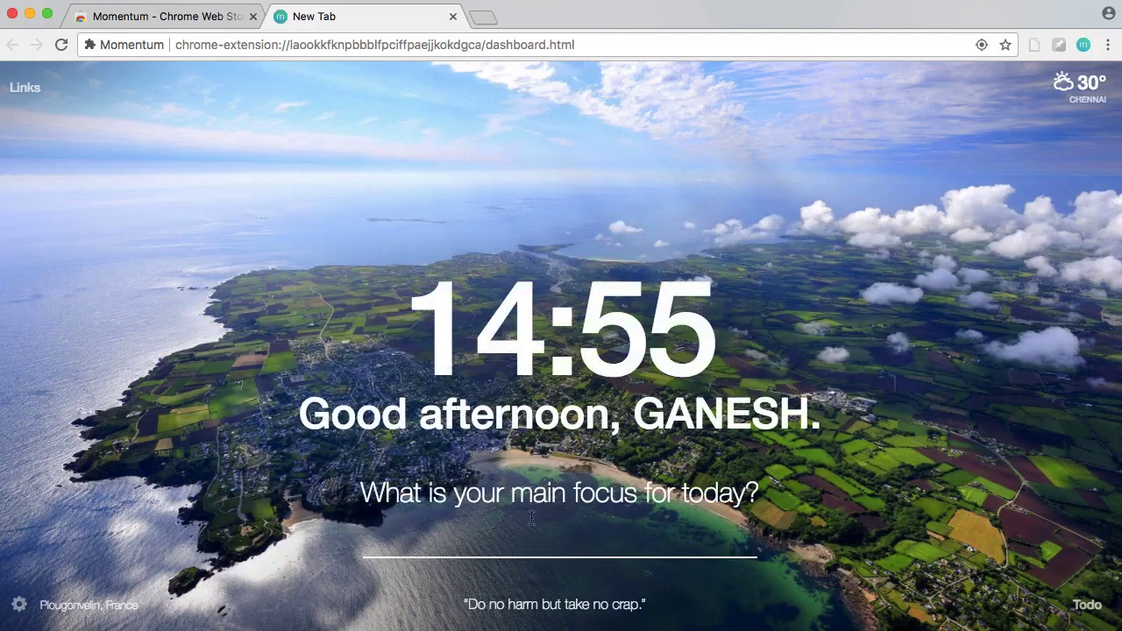
type("interview")
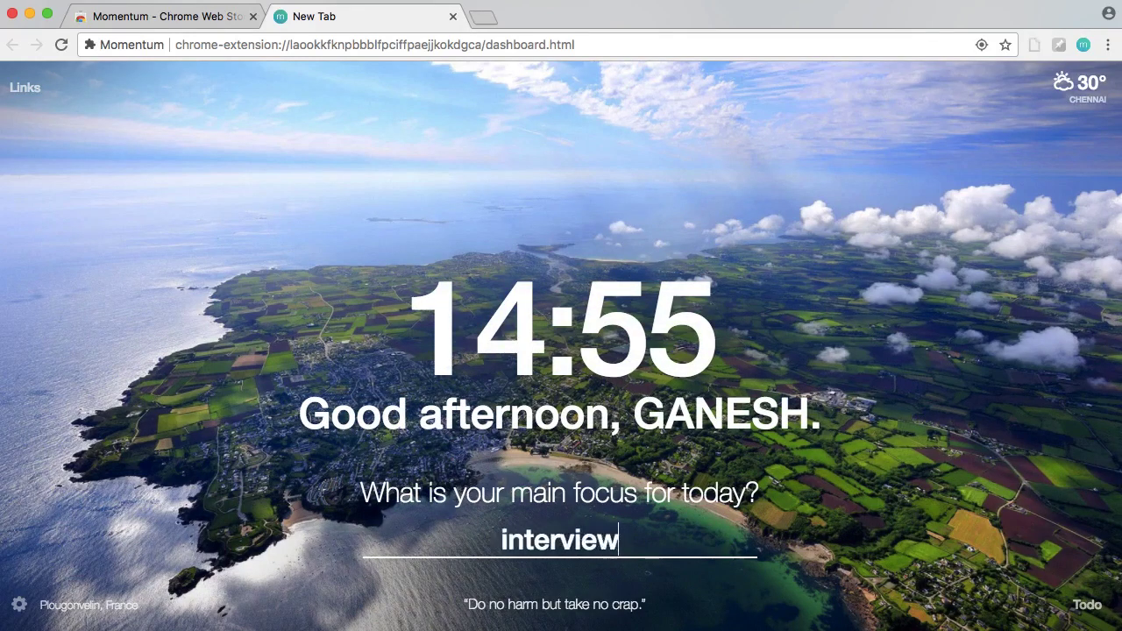
key("Return")
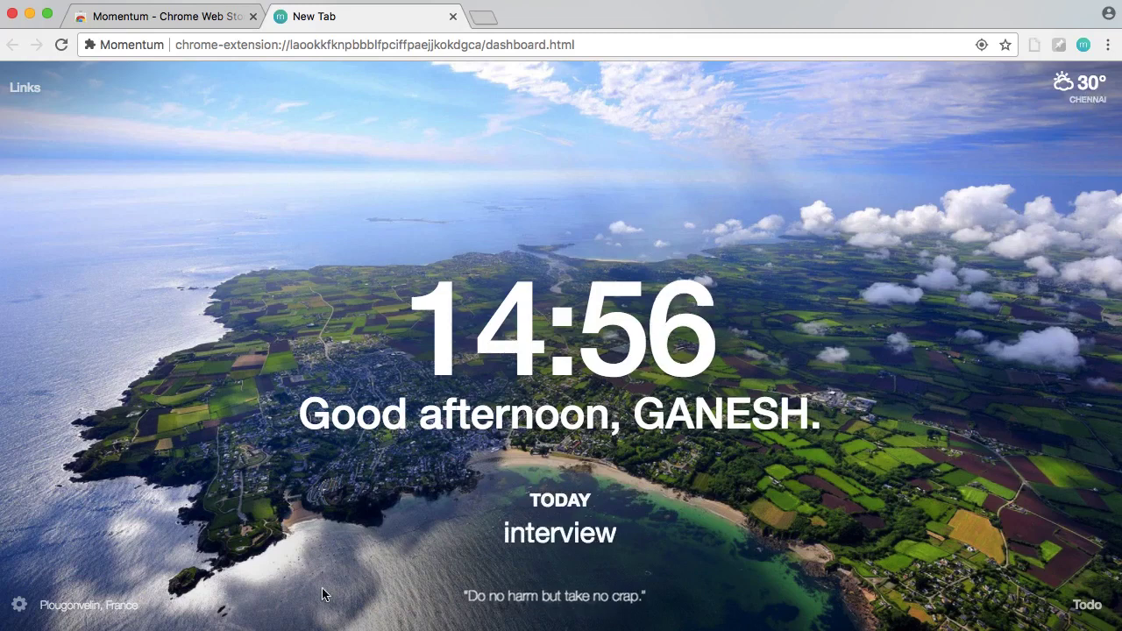
In a new tab, start a new link in Momentum's Links panel, then dismiss the links list.
mouse_move(561, 605)
key("super+t")
left_click(24, 87)
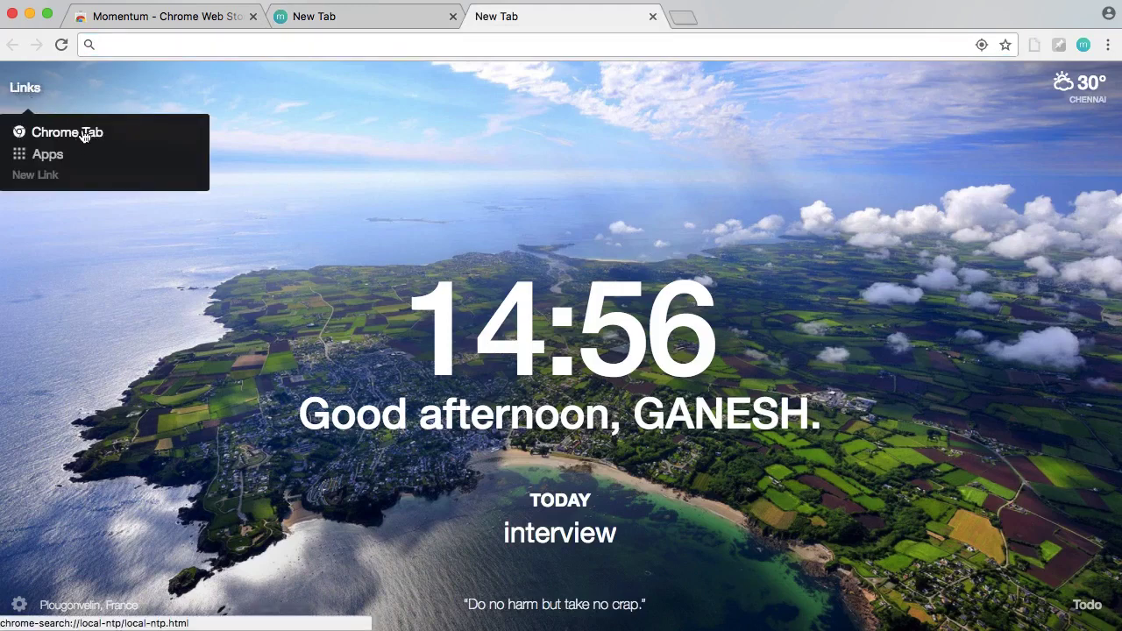
left_click(51, 177)
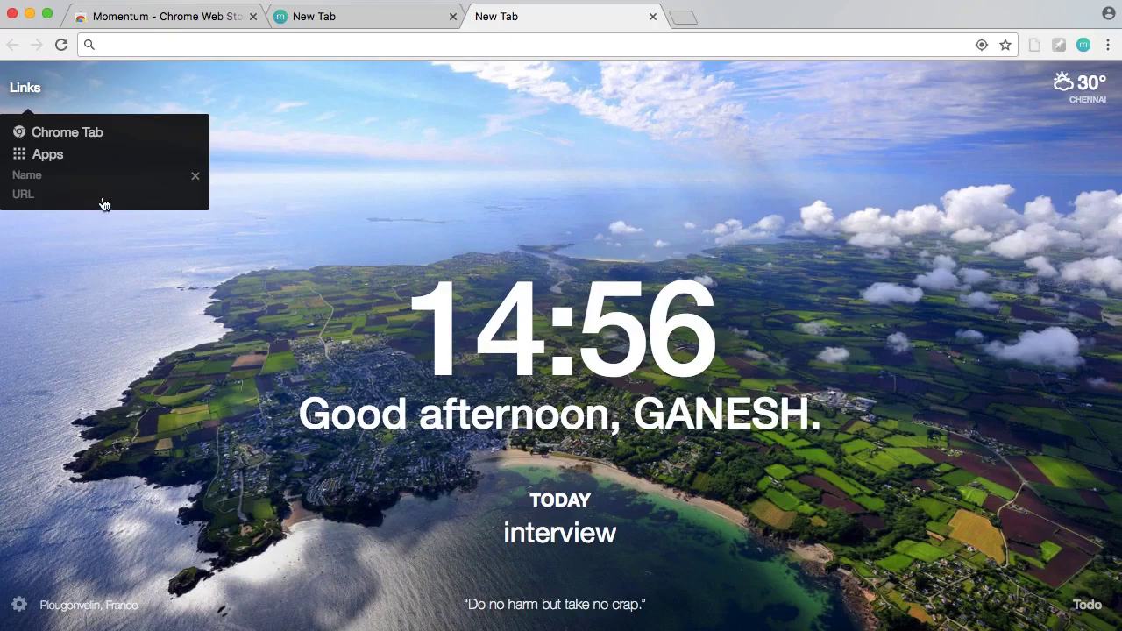
left_click(637, 536)
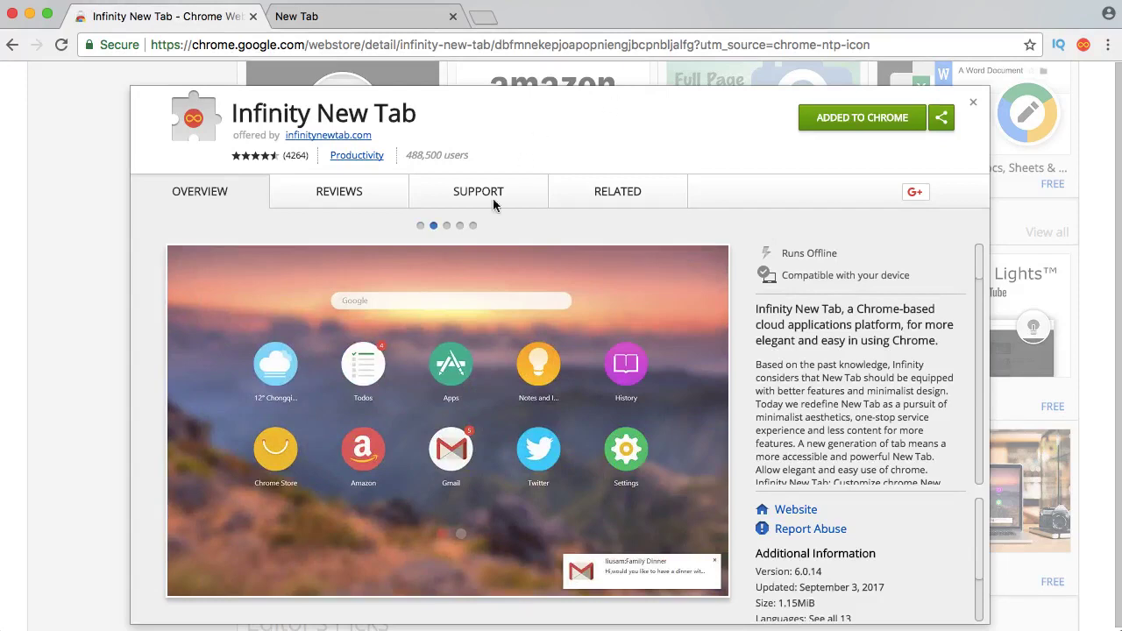
View the third Infinity preview slide and add GooglePlay as a new tile.
left_click(447, 226)
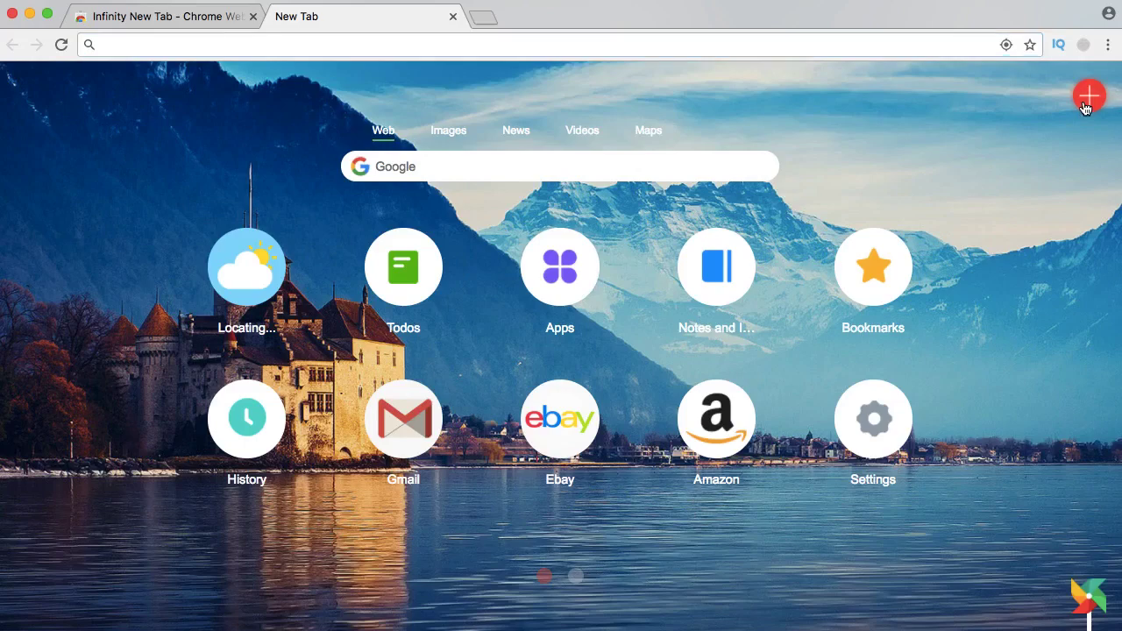
left_click(1085, 103)
left_click(955, 371)
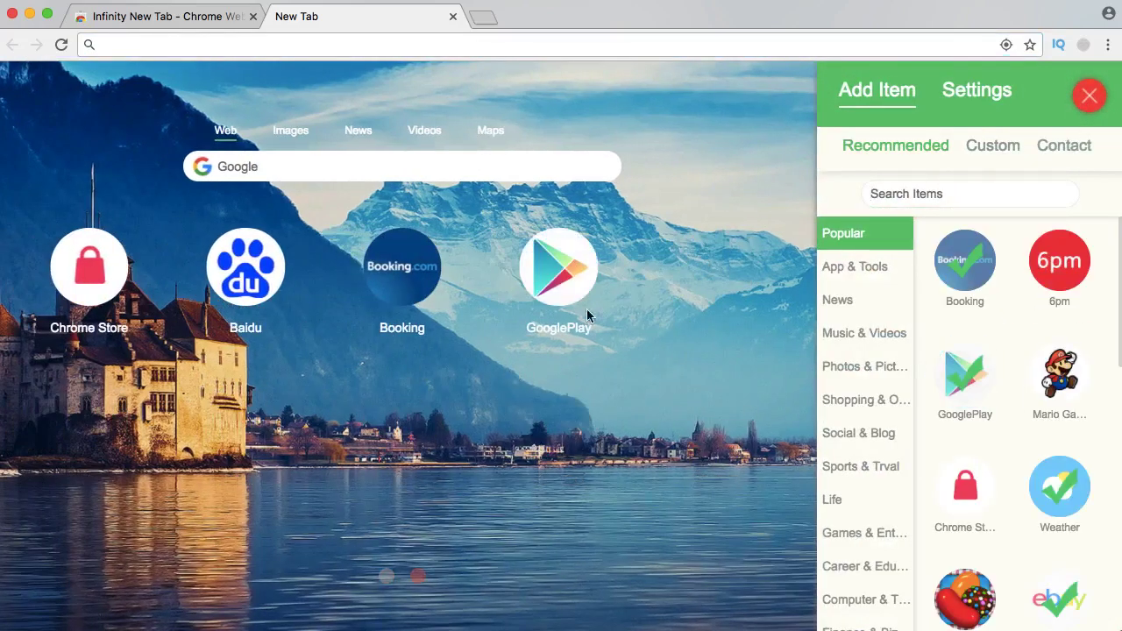
Adjust icon opacity, set icon border radius to 25%, and change the wallpaper twice.
scroll(1007, 430, "down", 4)
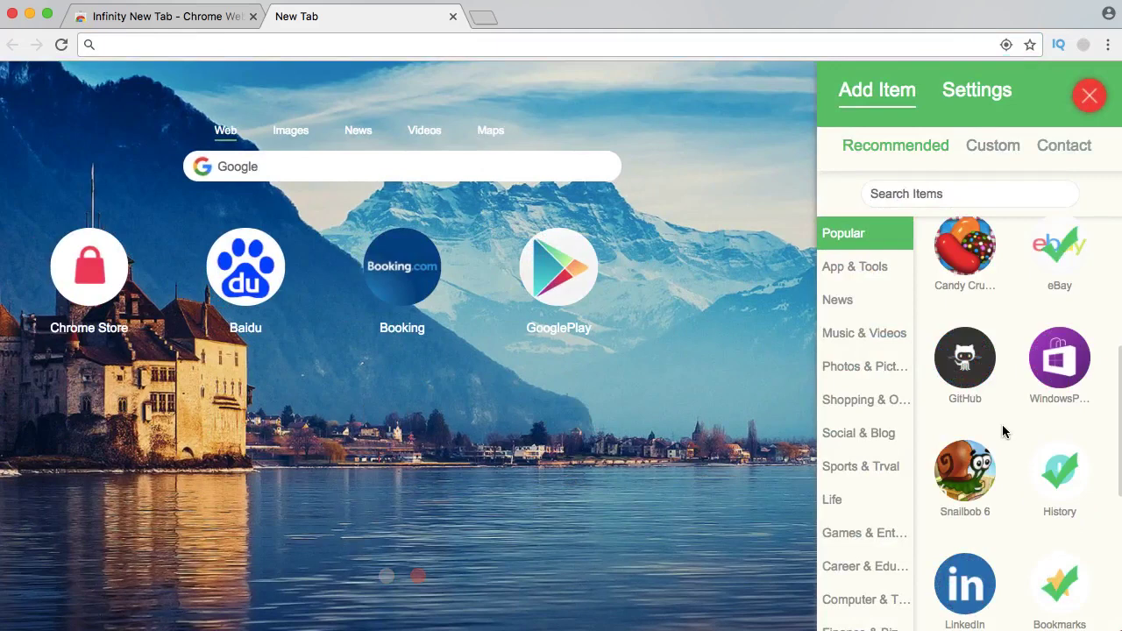
scroll(1004, 431, "down", 2)
scroll(1004, 431, "down", 1)
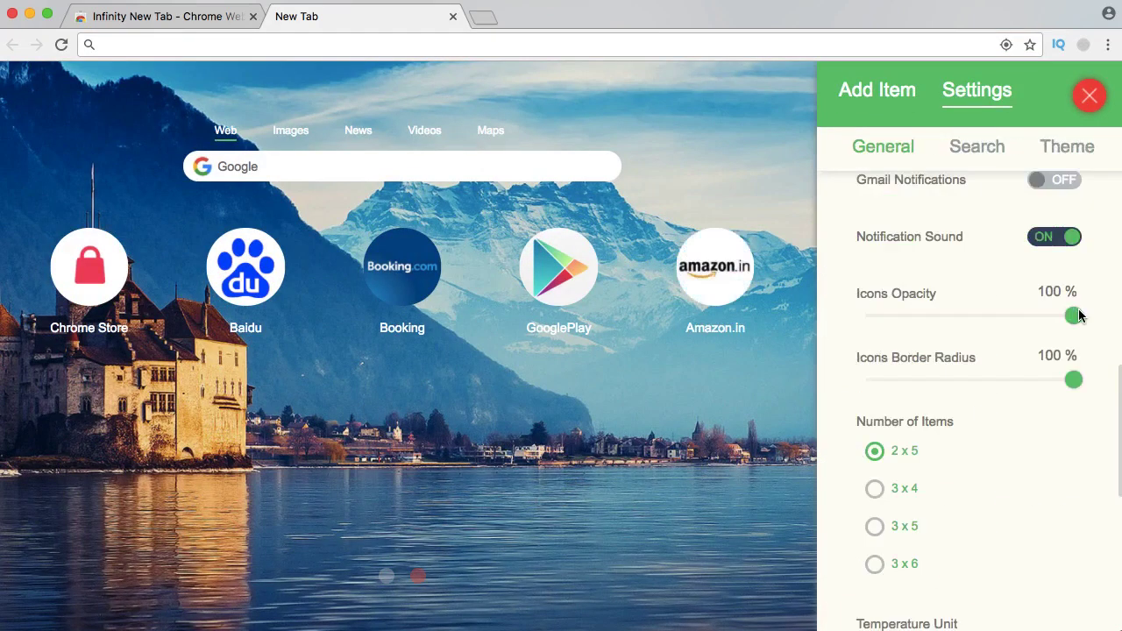
mouse_move(1077, 319)
left_mouse_down()
mouse_move(992, 320)
mouse_move(1075, 317)
left_mouse_up()
left_click_drag(1075, 386, 977, 382)
left_click(558, 563)
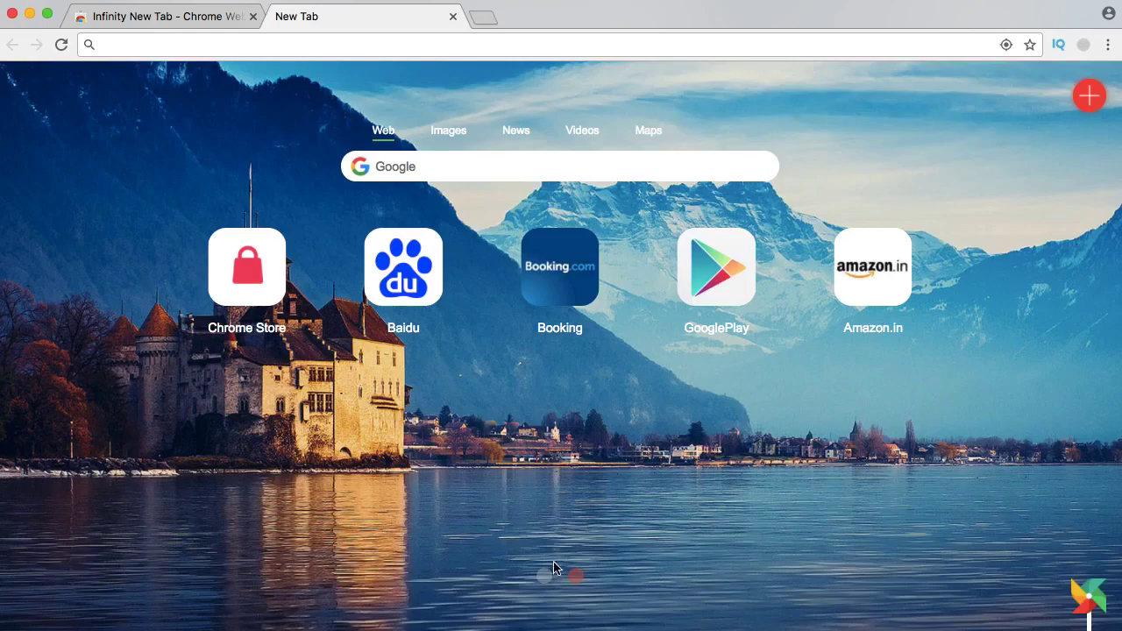
left_click(1085, 604)
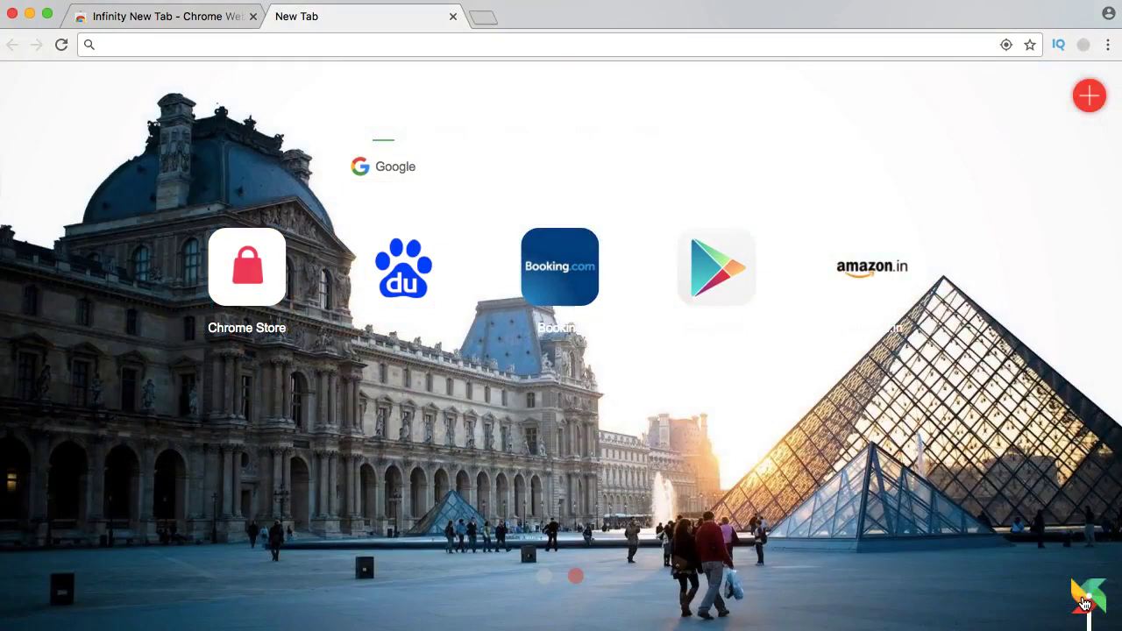
left_click(1091, 598)
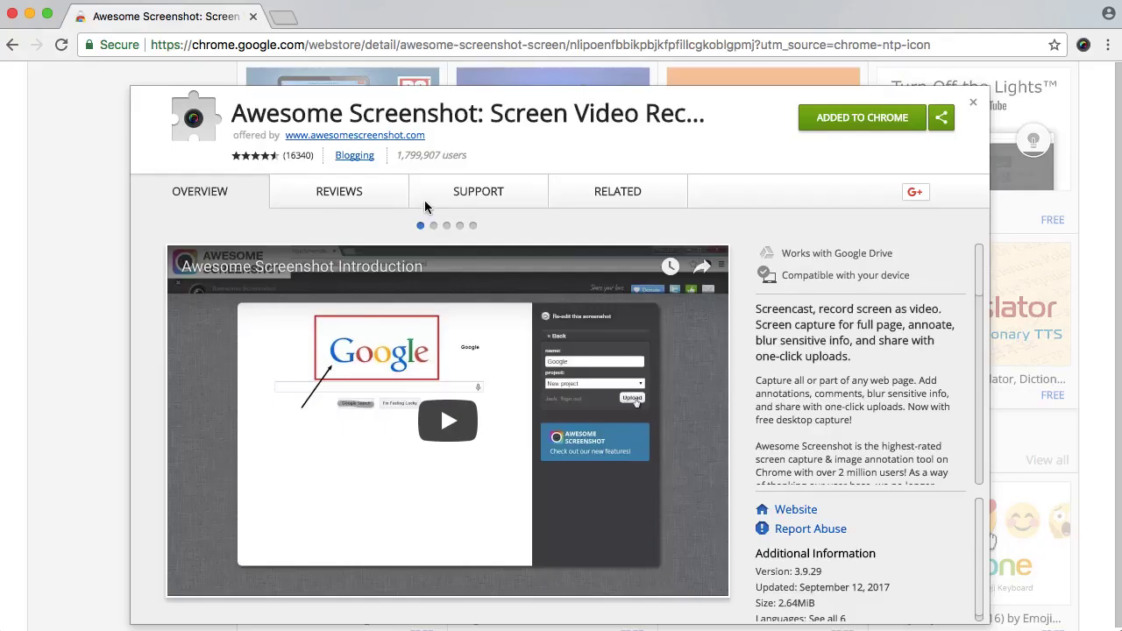
View the Awesome Screenshot preview slides, including the one about saving images.
left_click(446, 226)
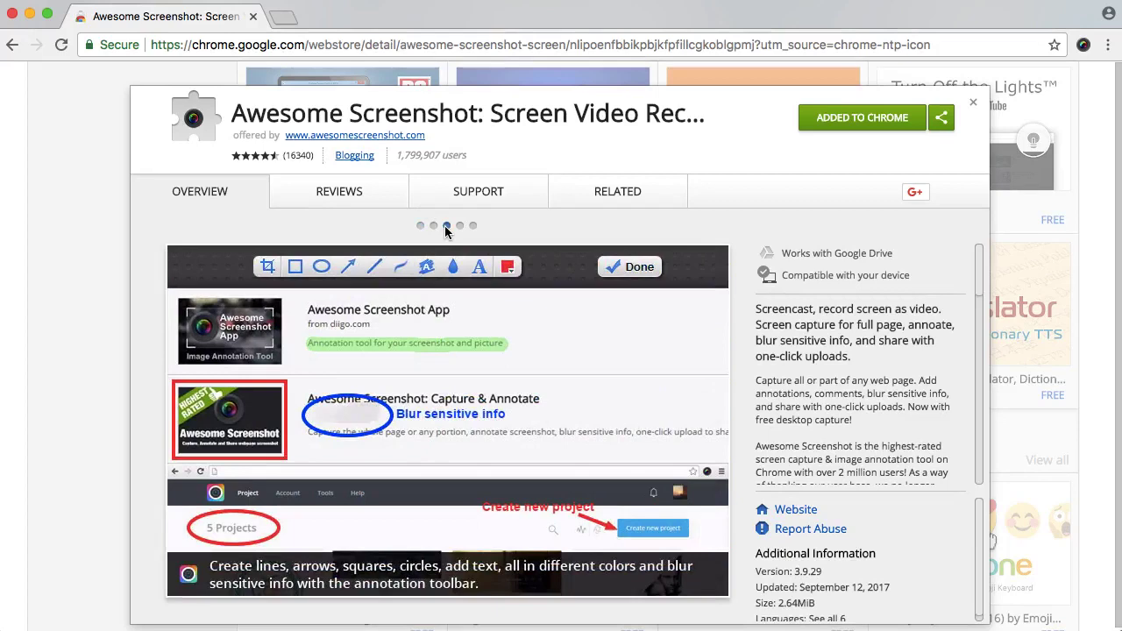
left_click(457, 225)
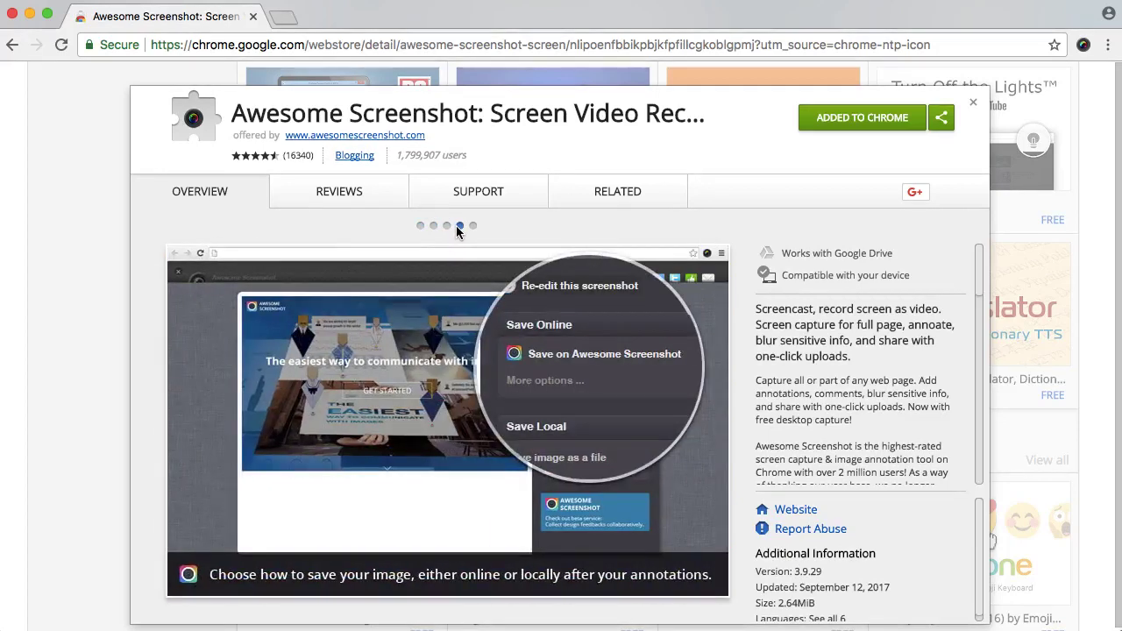
left_click(433, 227)
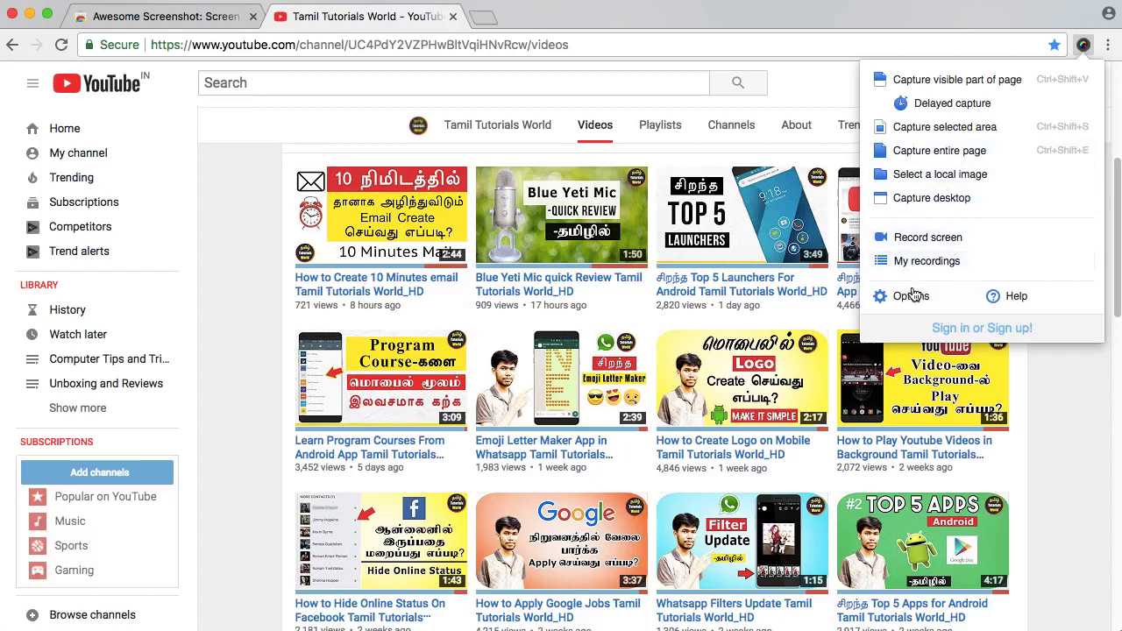
Capture an 850 x 386 area framing the top two rows of channel video thumbnails.
left_click(942, 128)
left_click_drag(309, 294, 1026, 486)
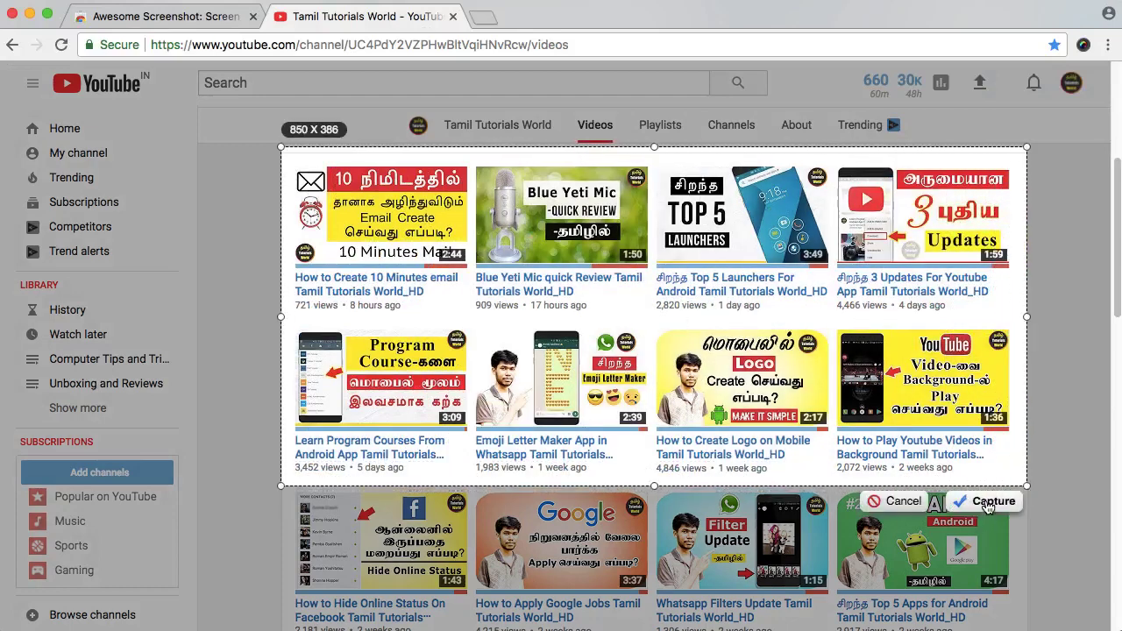
left_click(988, 503)
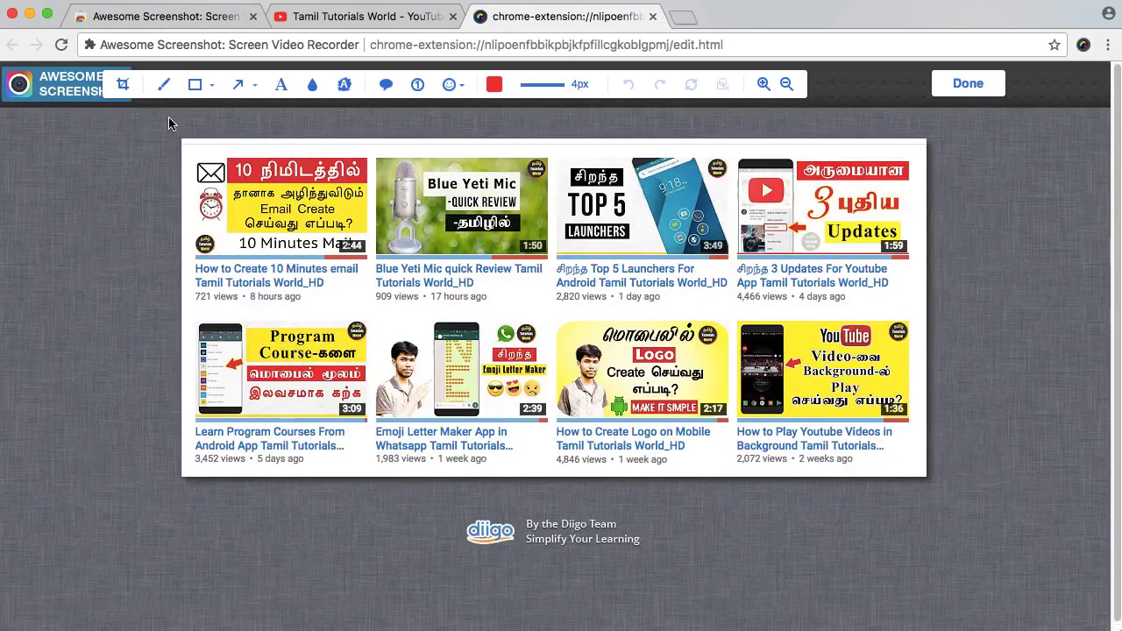
Blur the men's faces in the Emoji Letter Maker and Create Logo thumbnails.
left_click(212, 95)
left_click(141, 101)
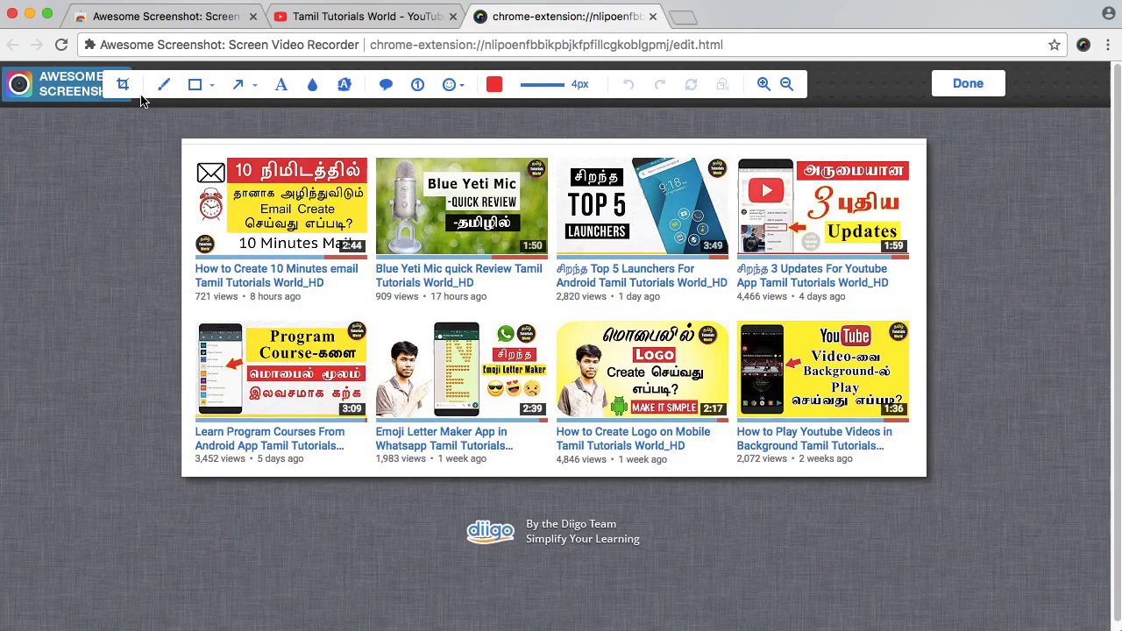
left_click(313, 93)
left_click_drag(385, 336, 435, 387)
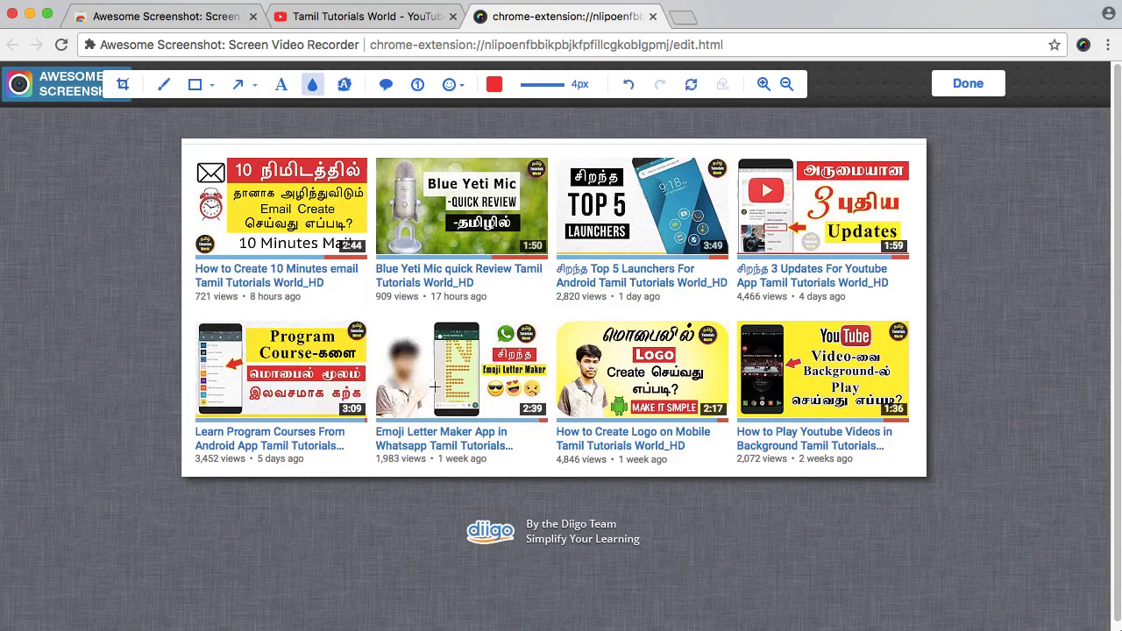
left_click_drag(569, 339, 614, 392)
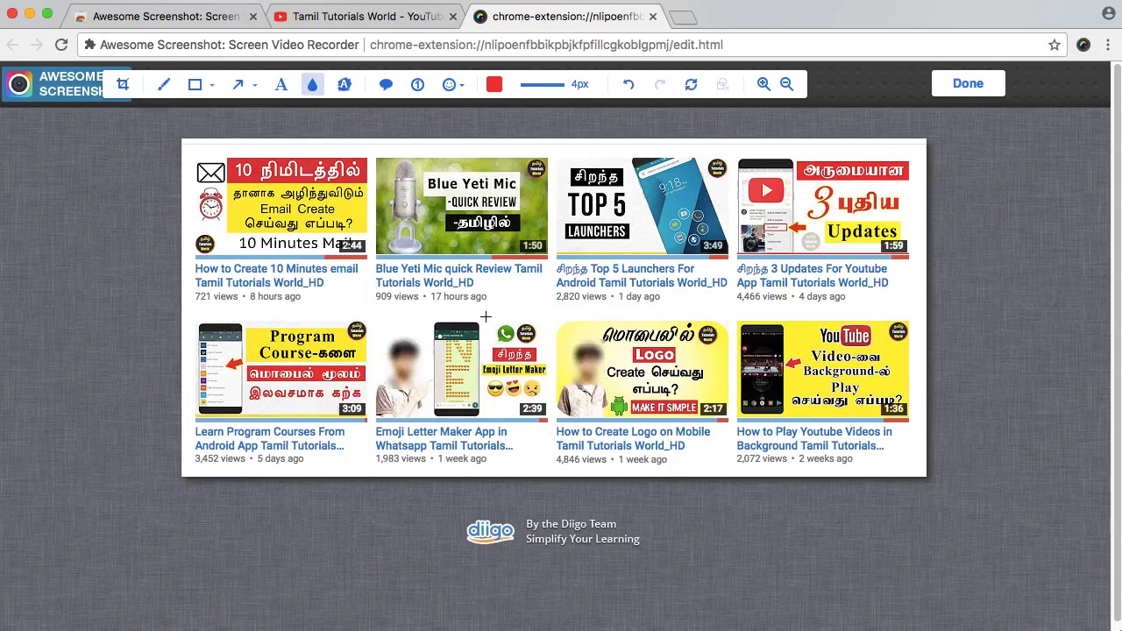
Zoom the screenshot to 150% and back to 100%, then finish editing to reach the save options.
left_click(764, 85)
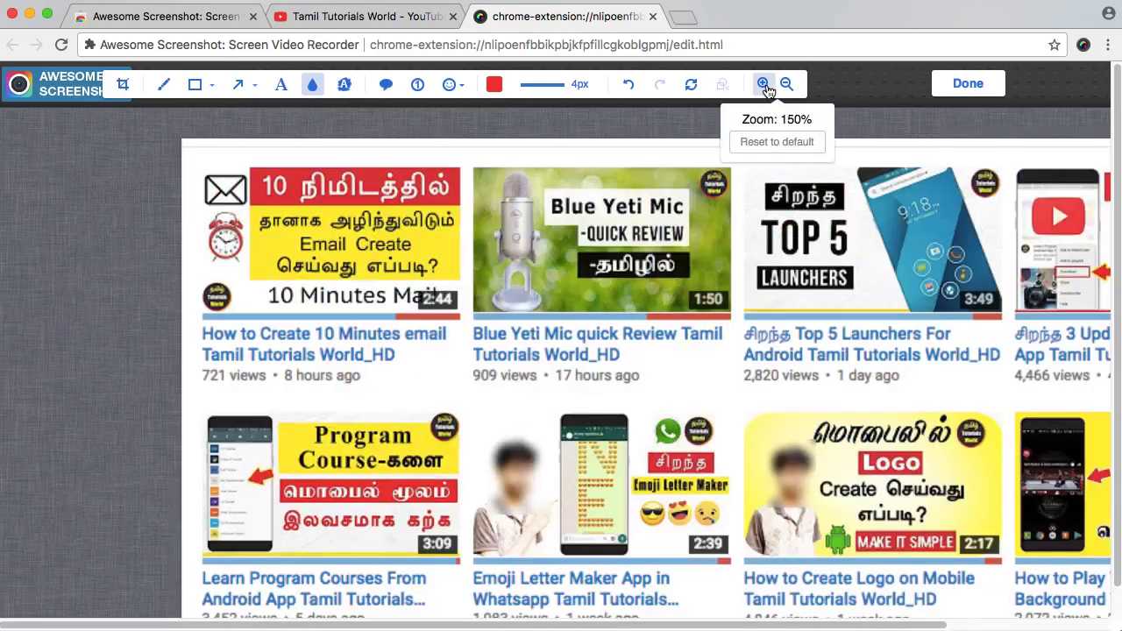
left_click(786, 84)
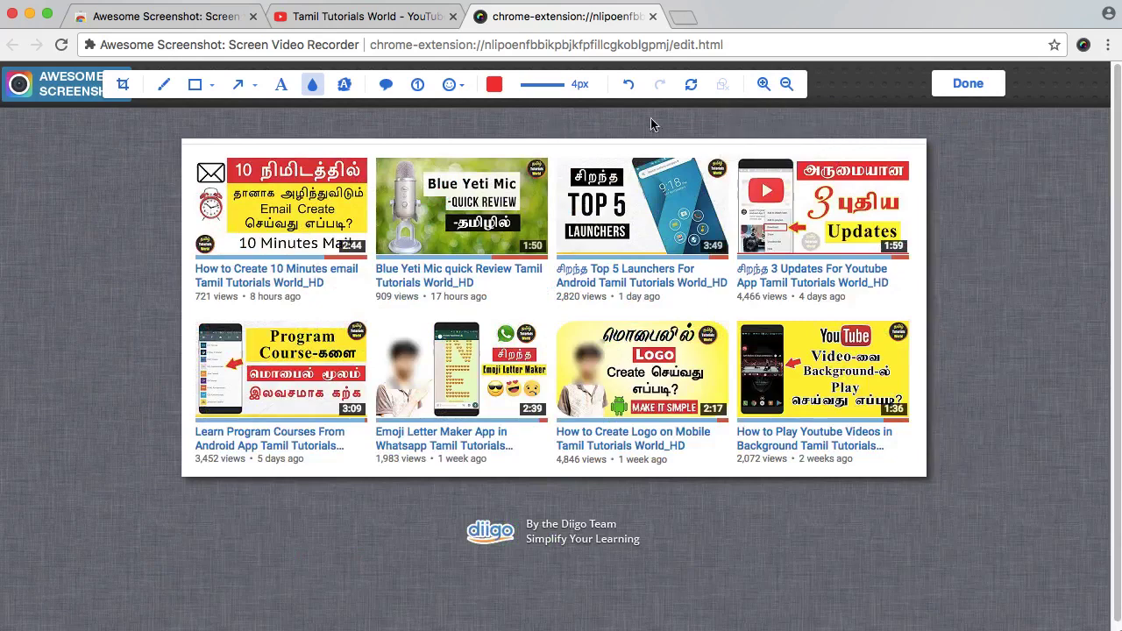
left_click(938, 91)
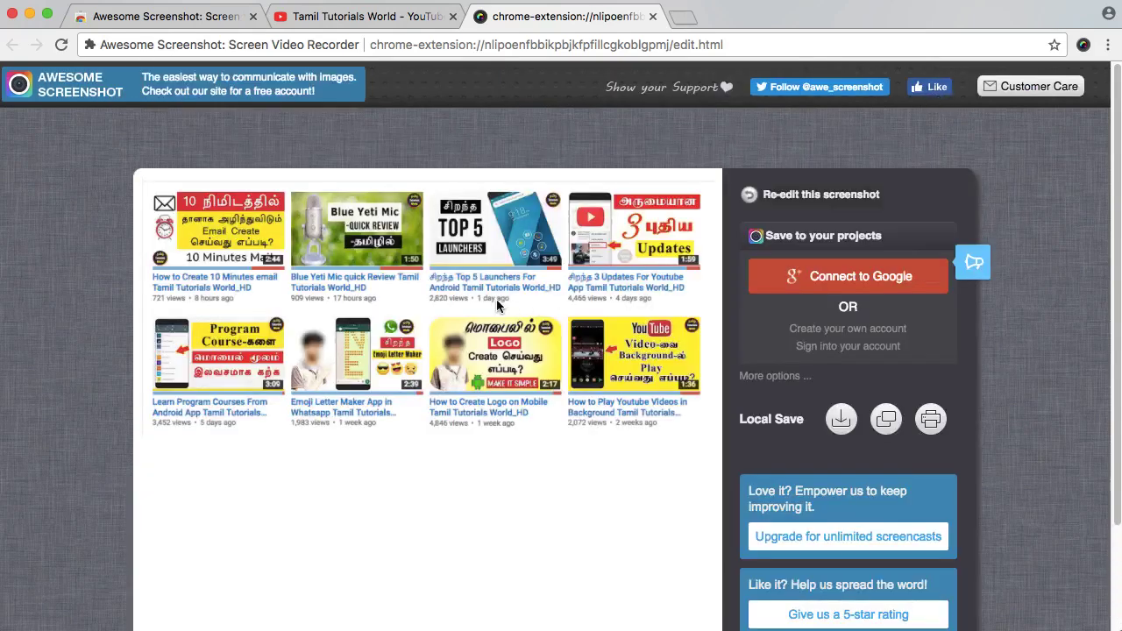
scroll(500, 307, "down", 1)
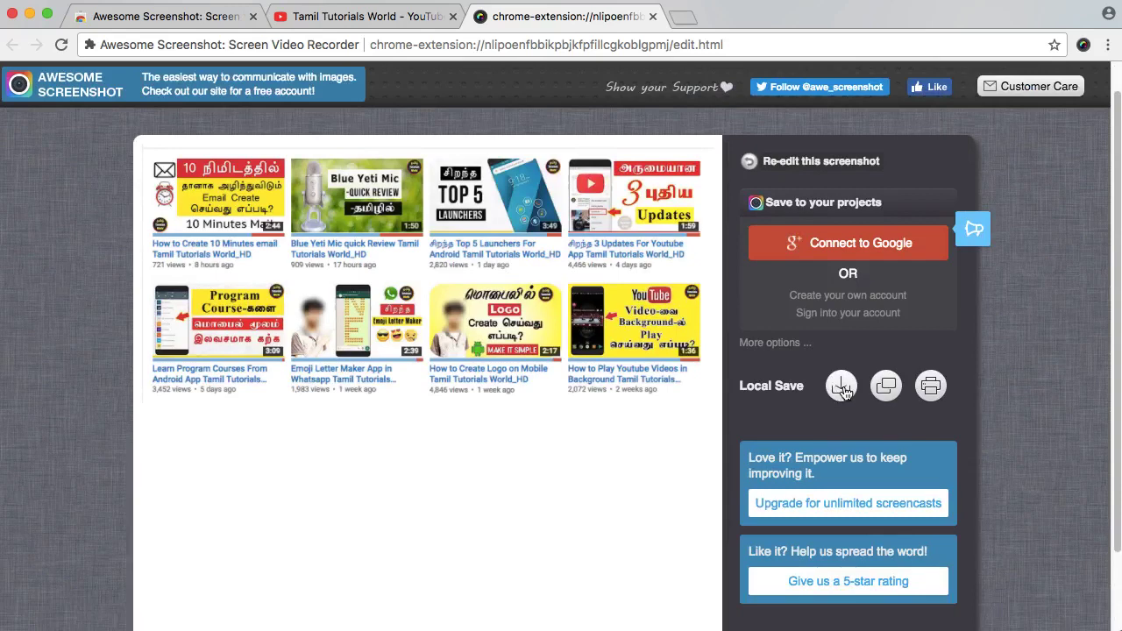